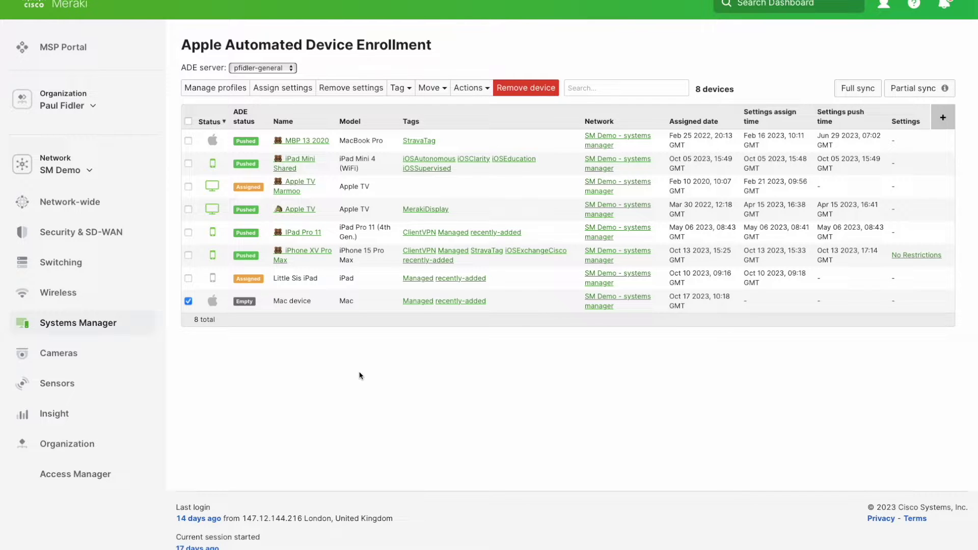
Step: Create a new enrollment profile for the chosen device named 'Acme, Inc'
left_click(300, 90)
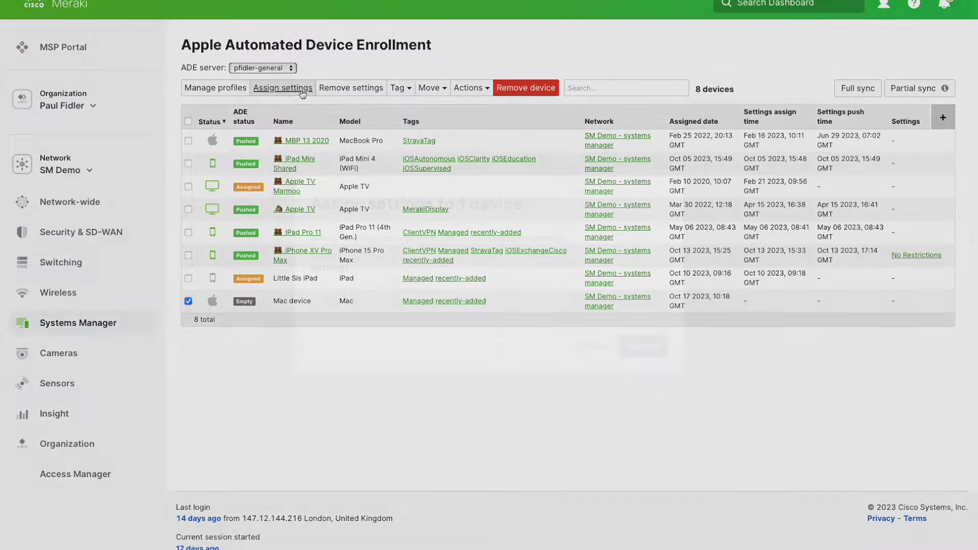
left_click(521, 241)
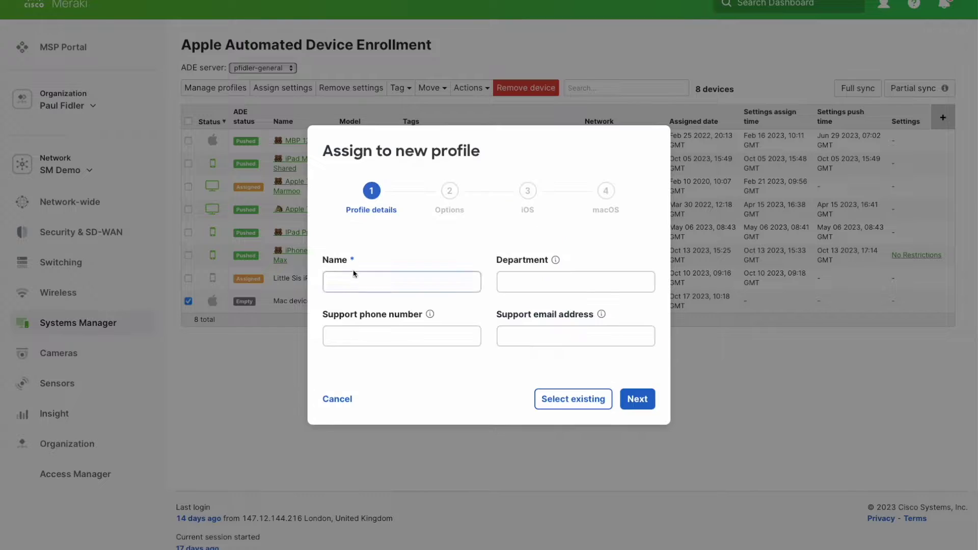
type("Acm")
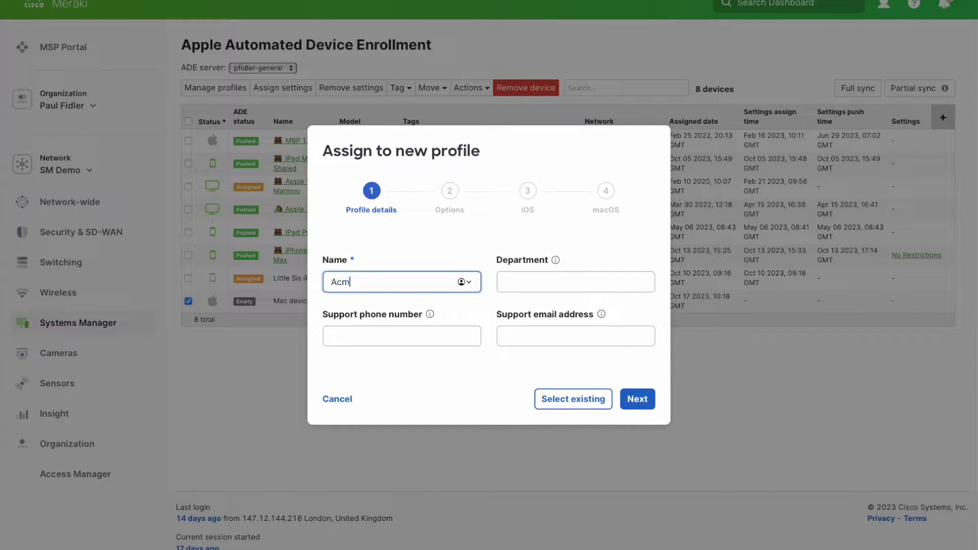
type("e, Inc")
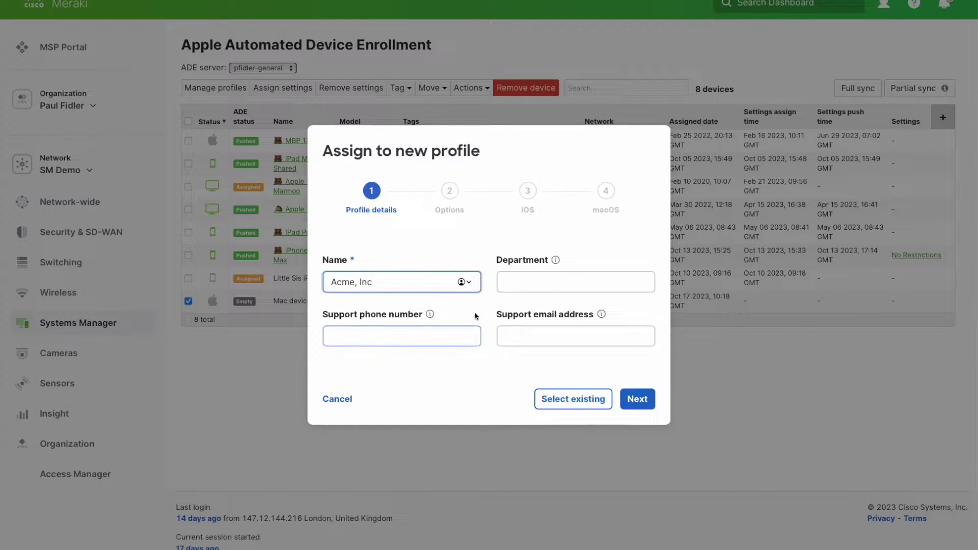
left_click(637, 399)
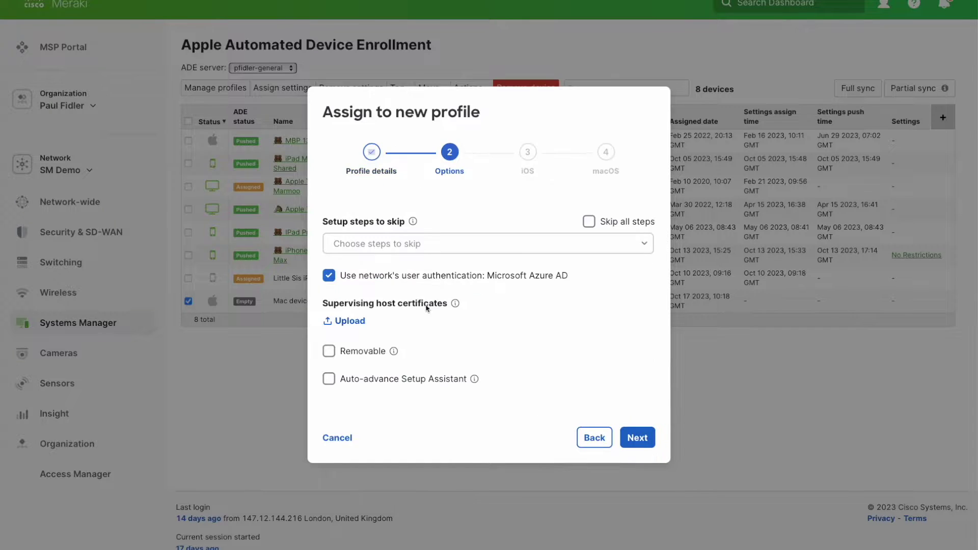
Step: Skip all Setup Assistant steps and turn off Azure AD authentication, advancing to the macOS step
left_click(589, 222)
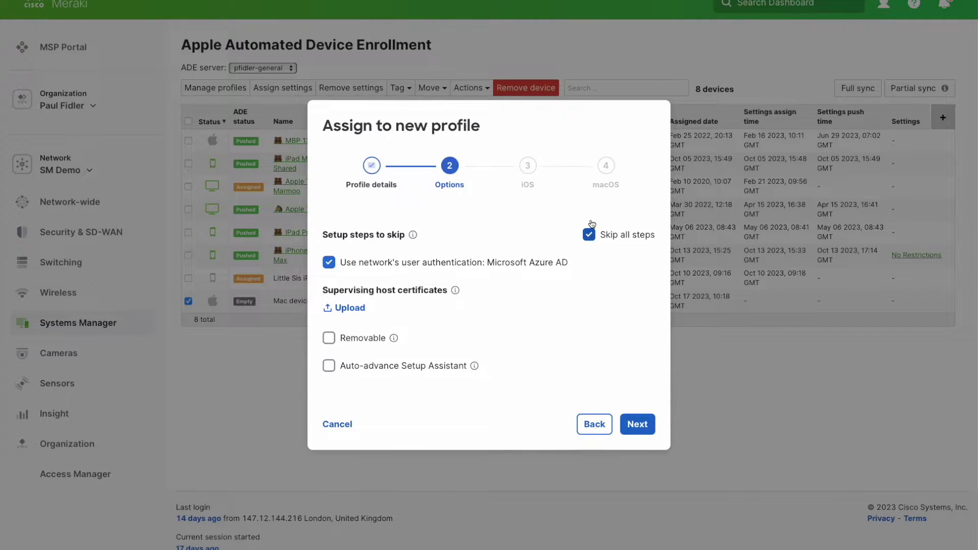
left_click(329, 265)
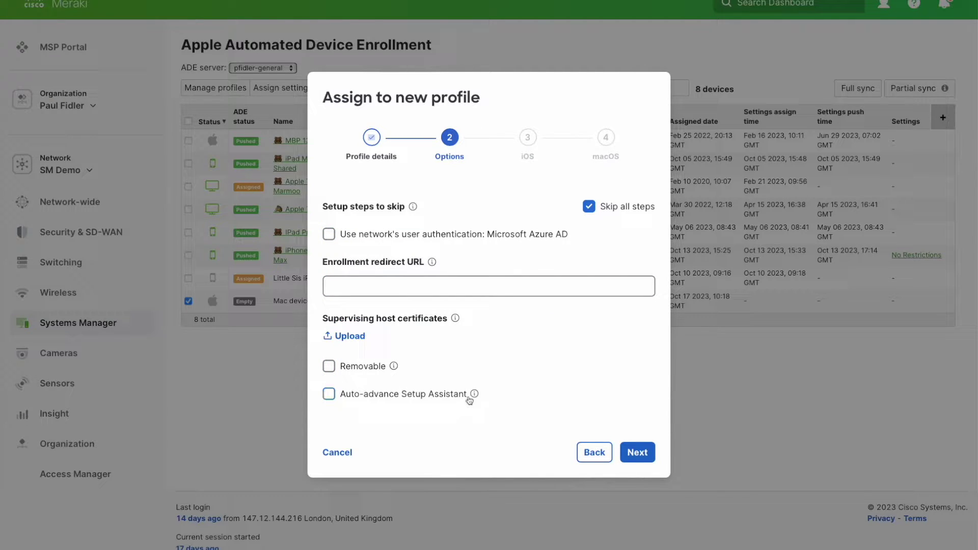
mouse_move(476, 395)
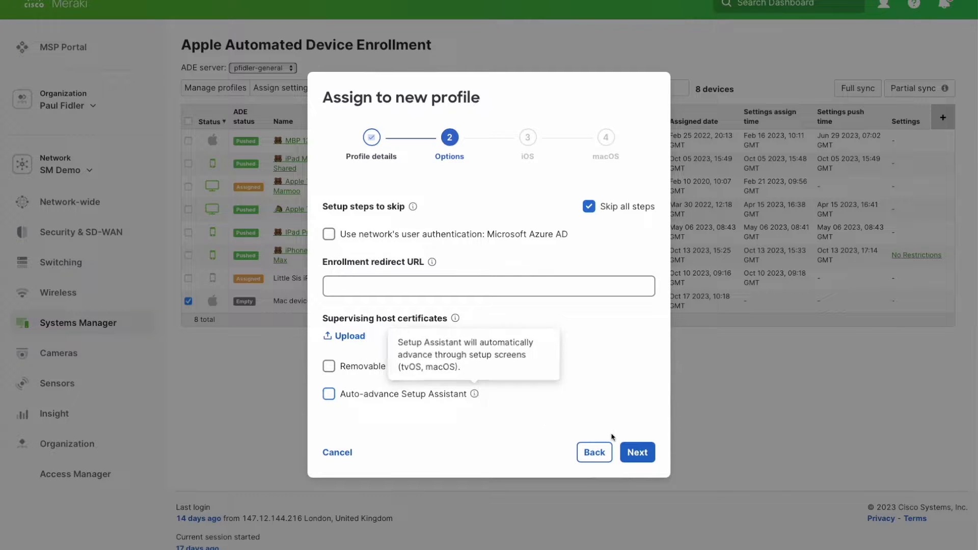
left_click(635, 456)
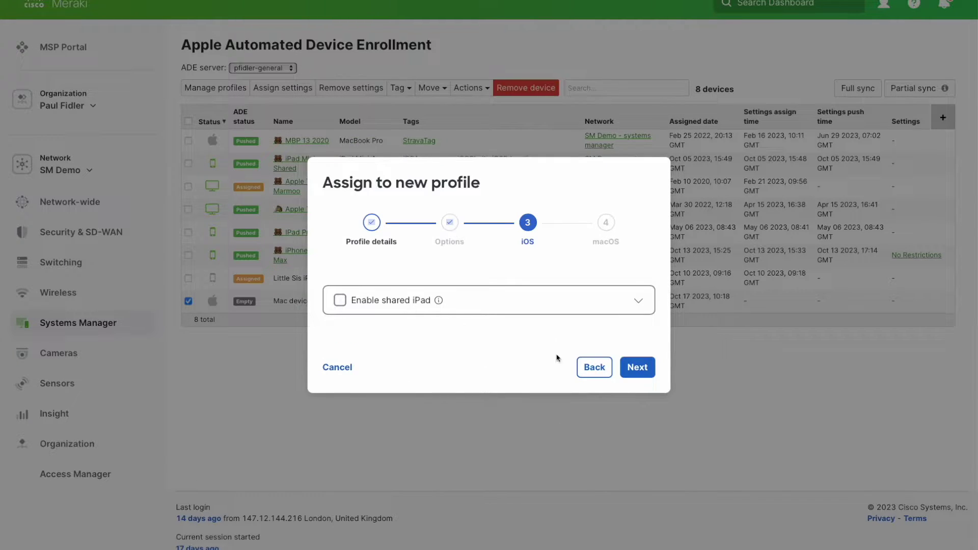
left_click(637, 367)
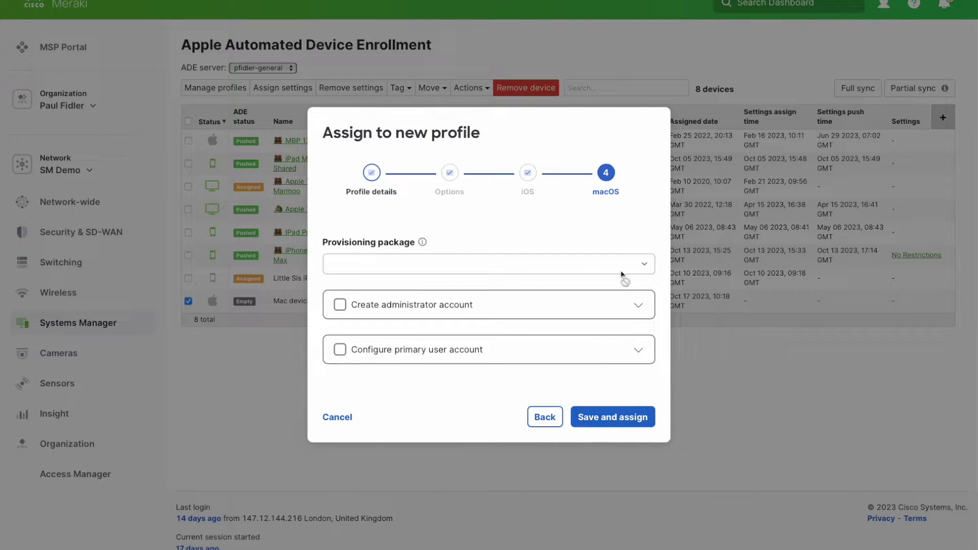
Step: Enable creating an administrator account named 'Admin' and enter and confirm its password
left_click(490, 305)
scroll(491, 305, "down", 3)
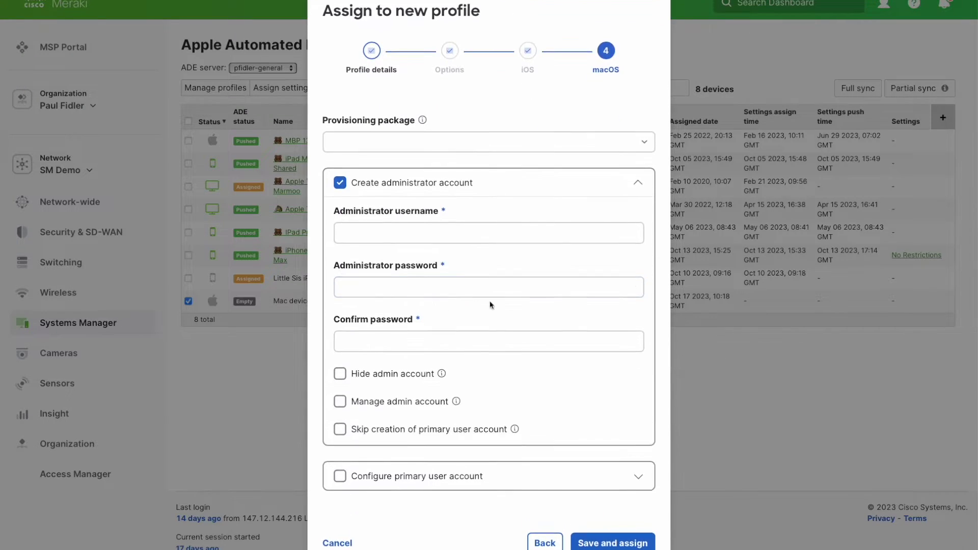
left_click(389, 235)
type("A")
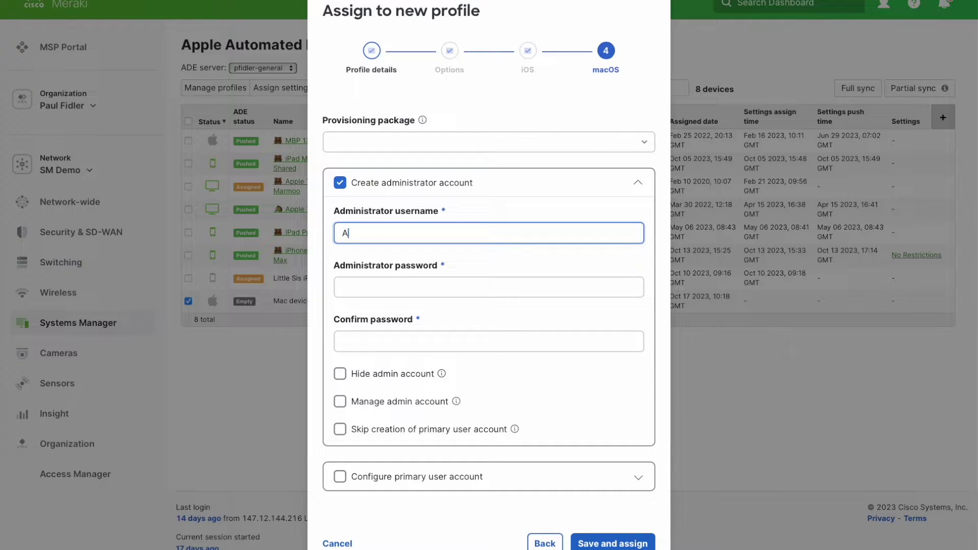
type("dmin")
left_click(357, 287)
type("•••••••••")
left_click(387, 341)
type("•")
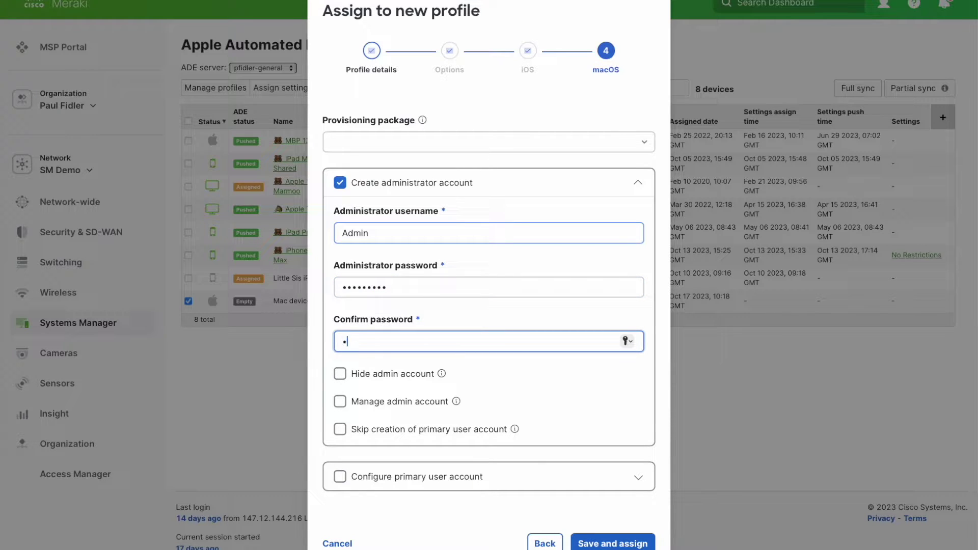
type("••••••••")
Step: Make the Admin account managed and skip primary user account creation
mouse_move(442, 376)
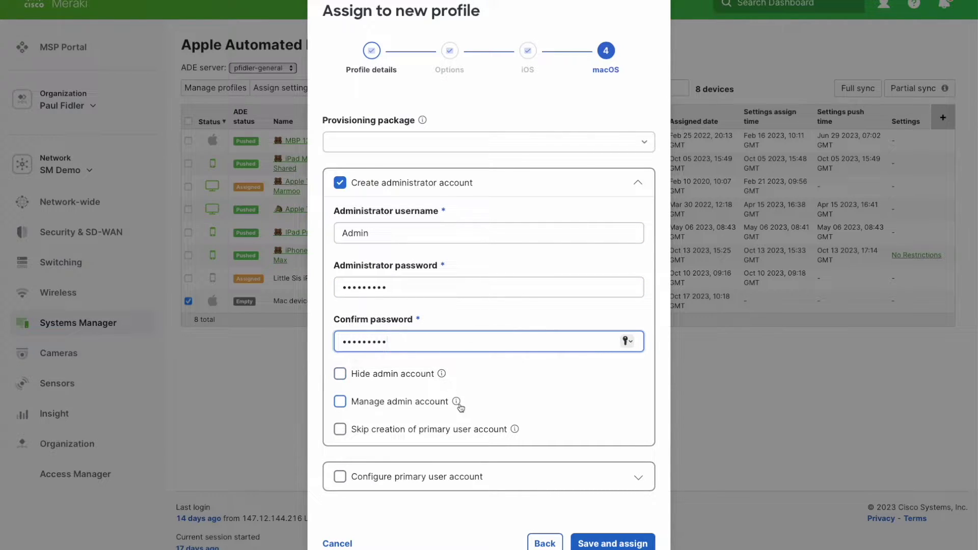
mouse_move(457, 402)
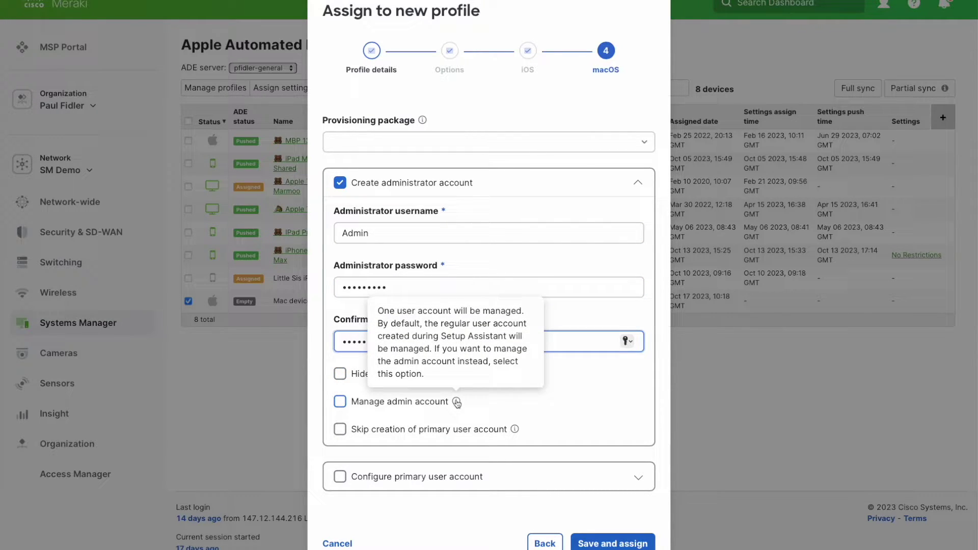
left_click(340, 401)
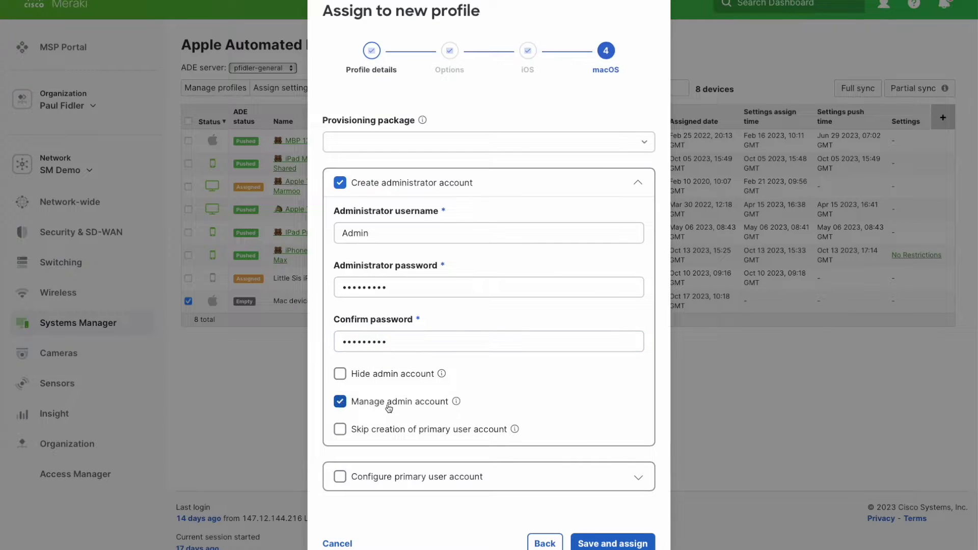
mouse_move(515, 430)
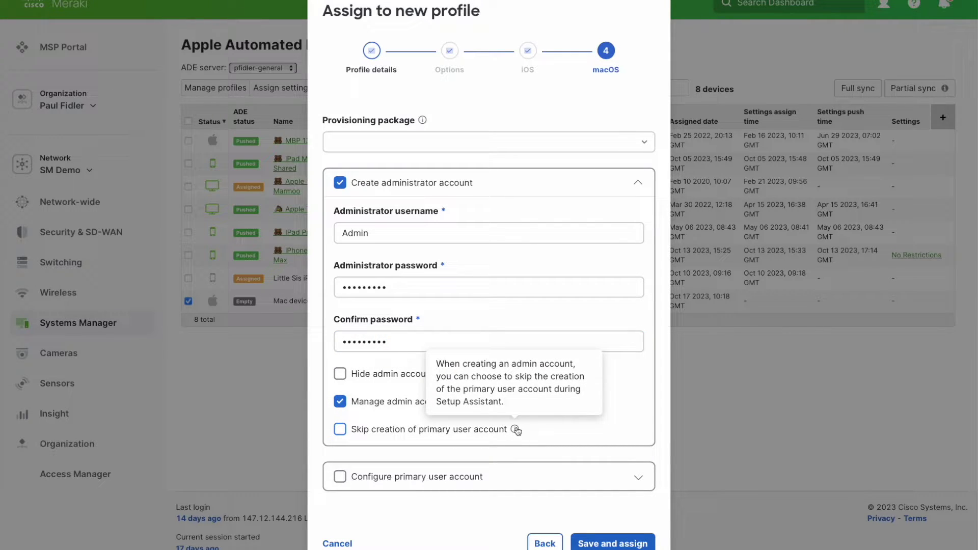
left_click(580, 429)
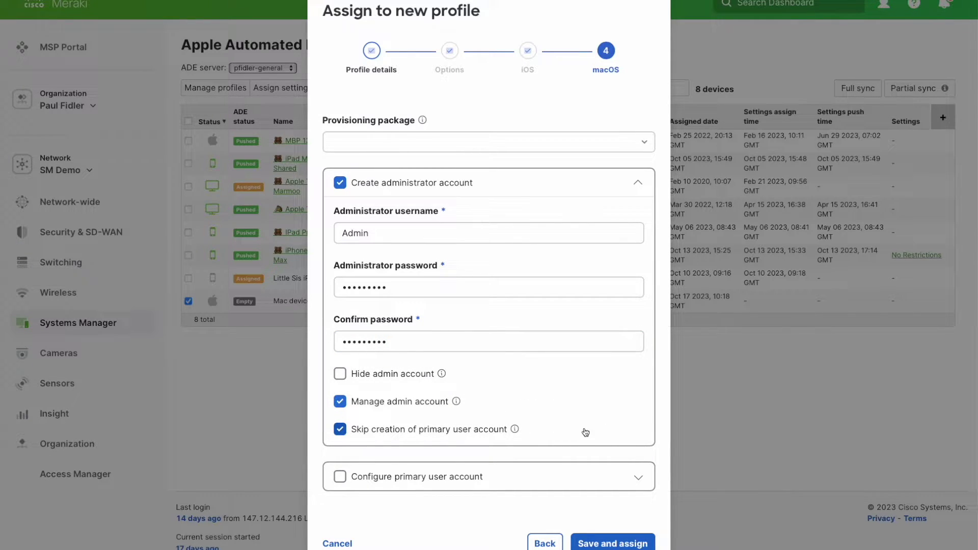
Step: Re-enable the primary user account, pre-filled from owner details and locked against editing
left_click(339, 424)
left_click(340, 472)
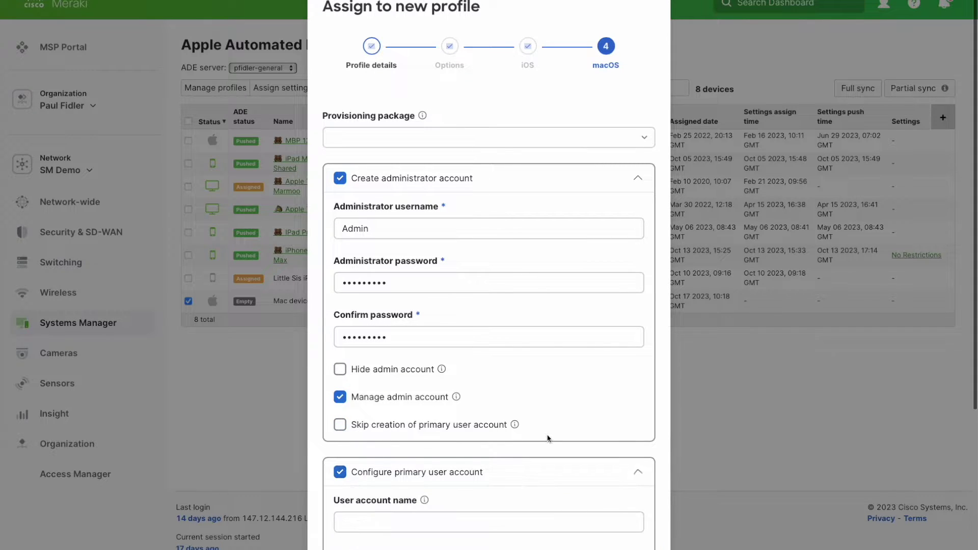
scroll(548, 436, "down", 4)
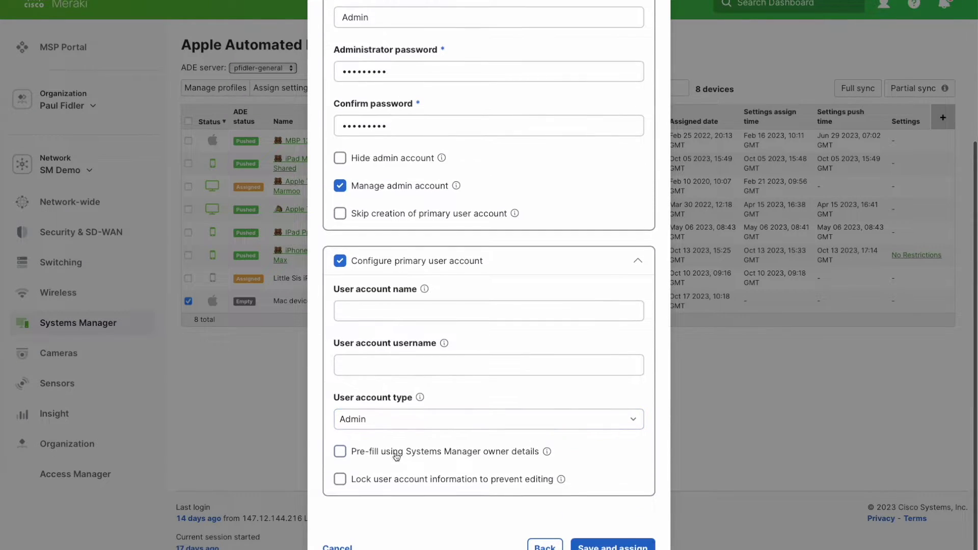
left_click(340, 452)
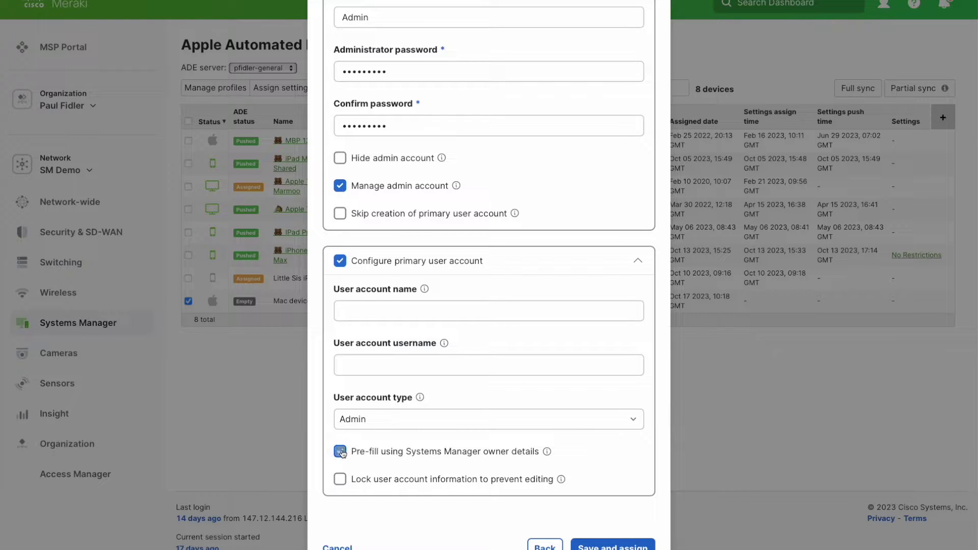
mouse_move(547, 453)
left_click(339, 480)
Step: Keep the user account type as Admin, then save the profile and assign it to the device
left_click(635, 422)
left_click(635, 422)
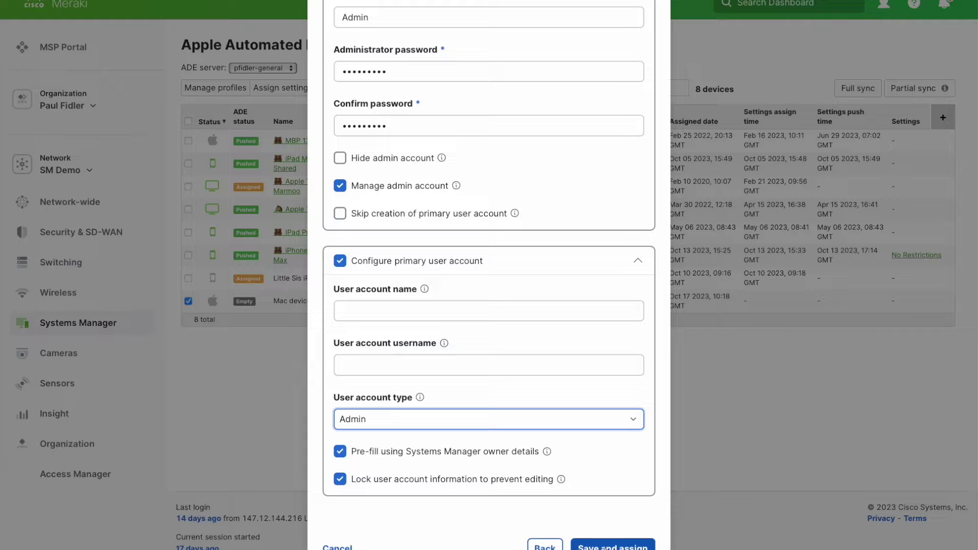
left_click(605, 547)
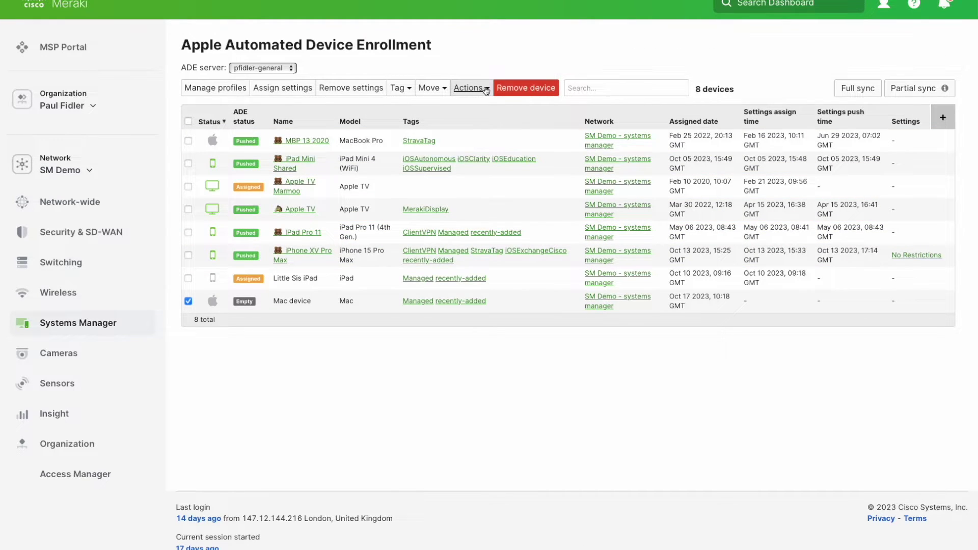
Step: Change the Mac device's owner to the user's Meraki account, declining the Keychain prompt, and save
left_click(485, 88)
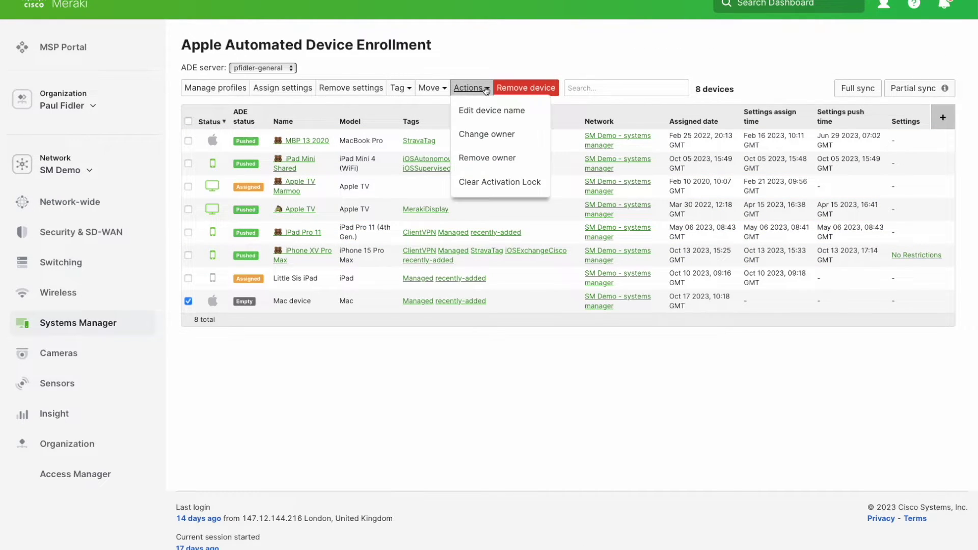
left_click(466, 135)
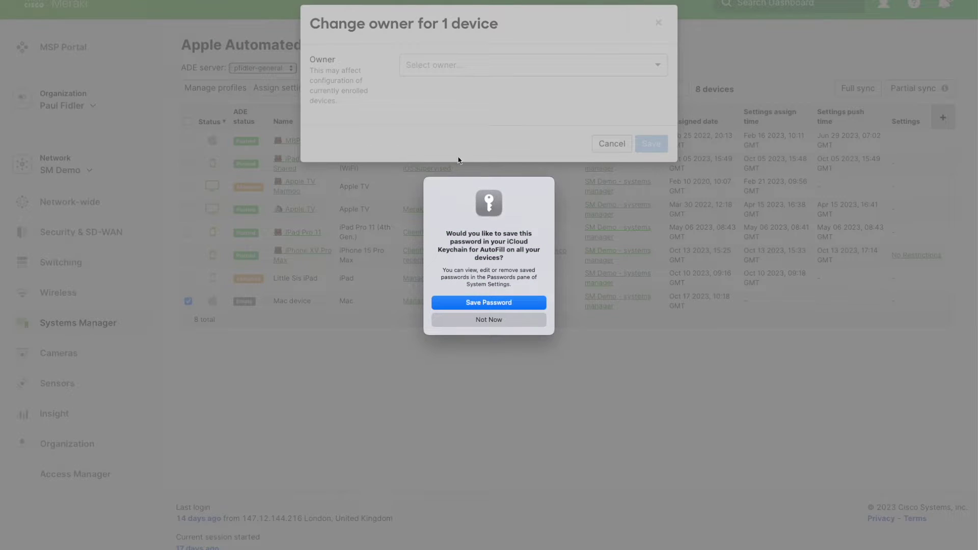
left_click(484, 320)
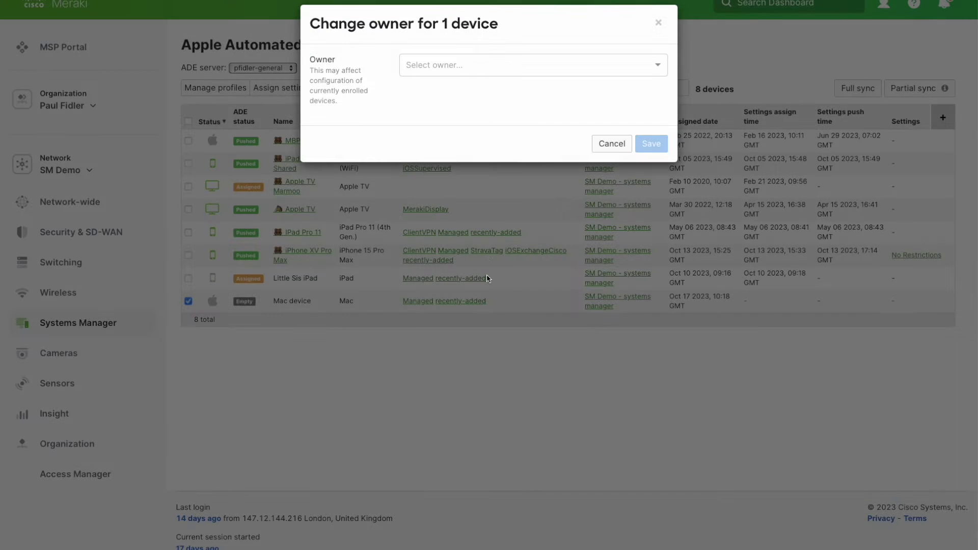
left_click(513, 65)
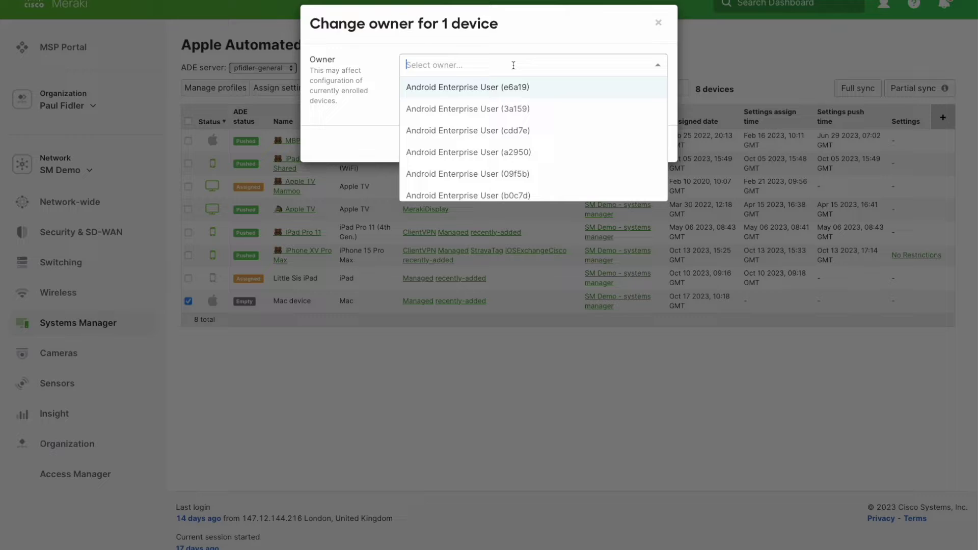
type("Paul Fidler")
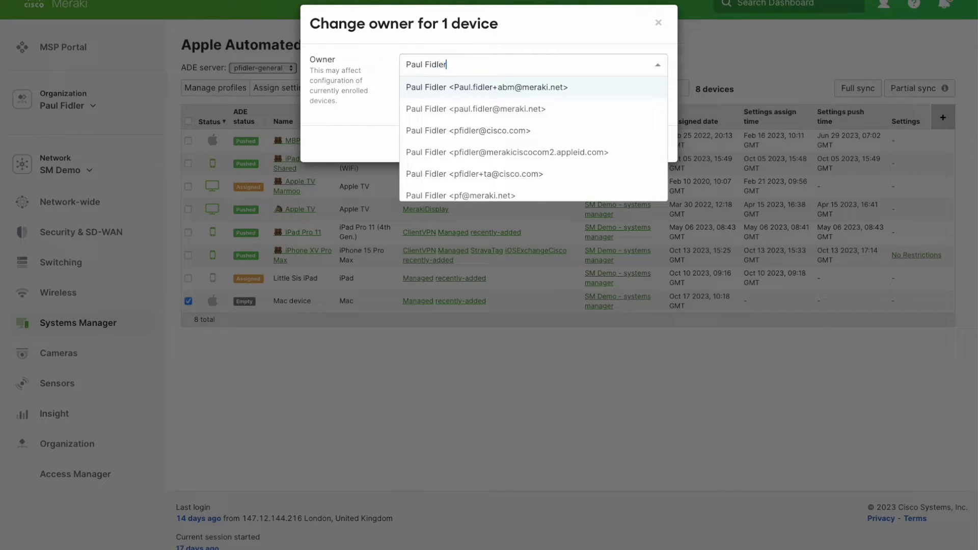
left_click(482, 109)
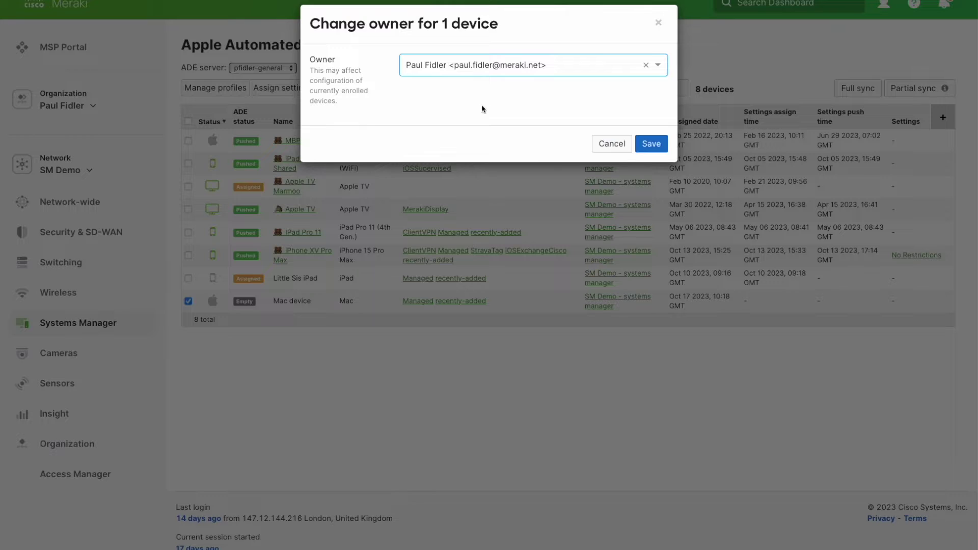
left_click(656, 145)
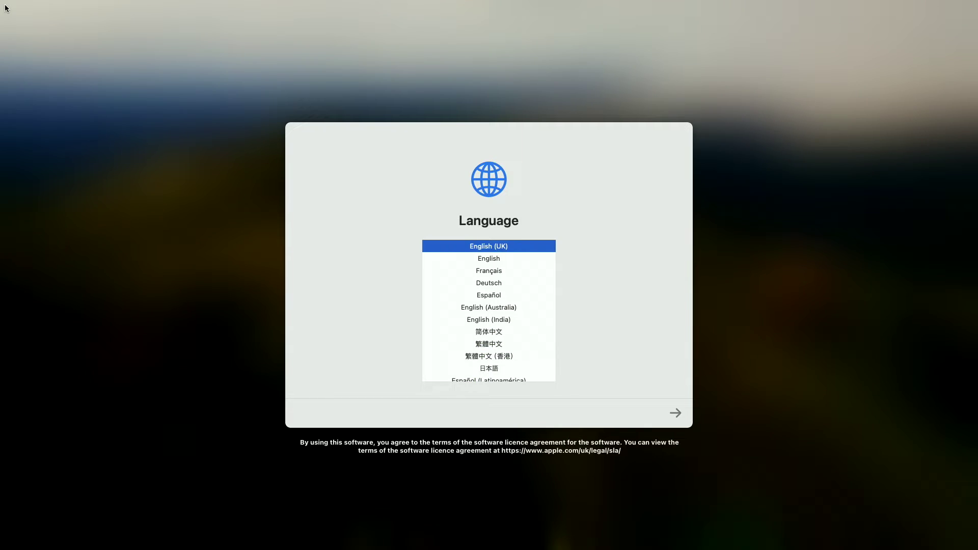
Step: Confirm English (UK) language and United Kingdom country, accepting language settings and skipping accessibility
left_click(677, 414)
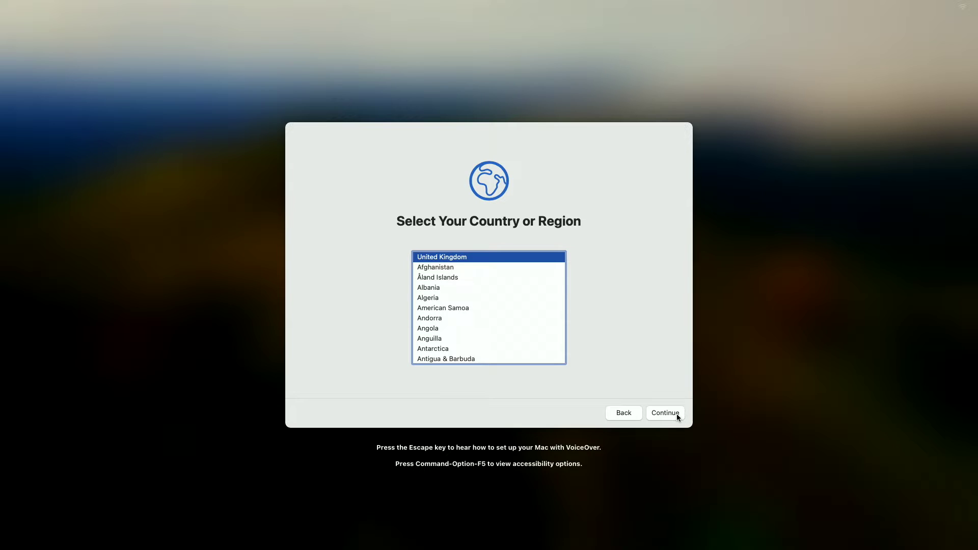
left_click(676, 414)
left_click(676, 414)
left_click(676, 414)
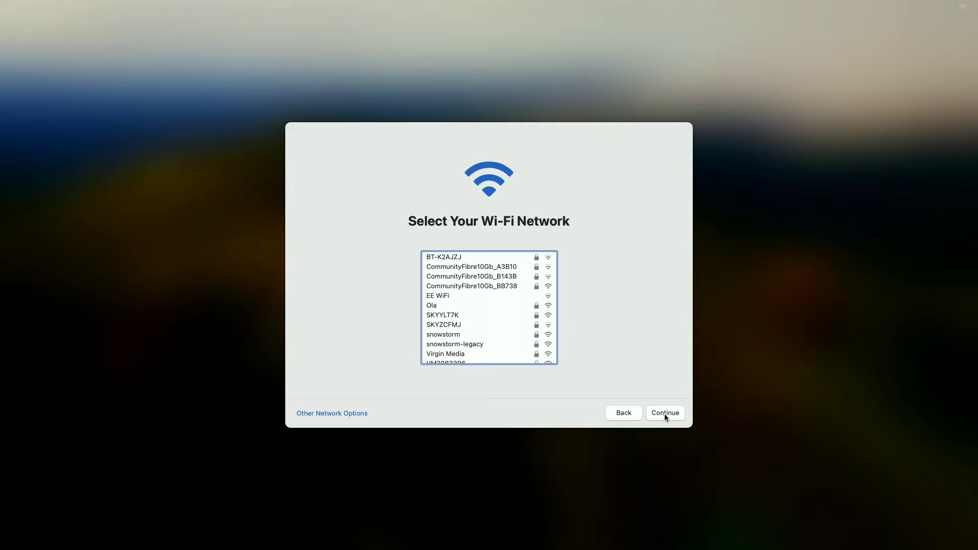
Step: Join the Weebl Wi-Fi network with its password
scroll(484, 321, "down", 3)
left_click(479, 339)
type("••••••")
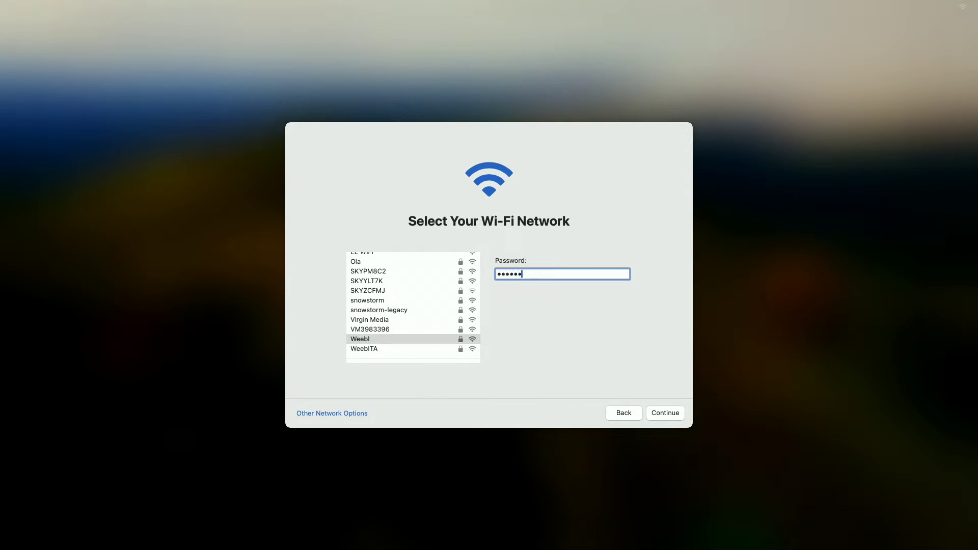
type("••••••••••")
left_click(662, 415)
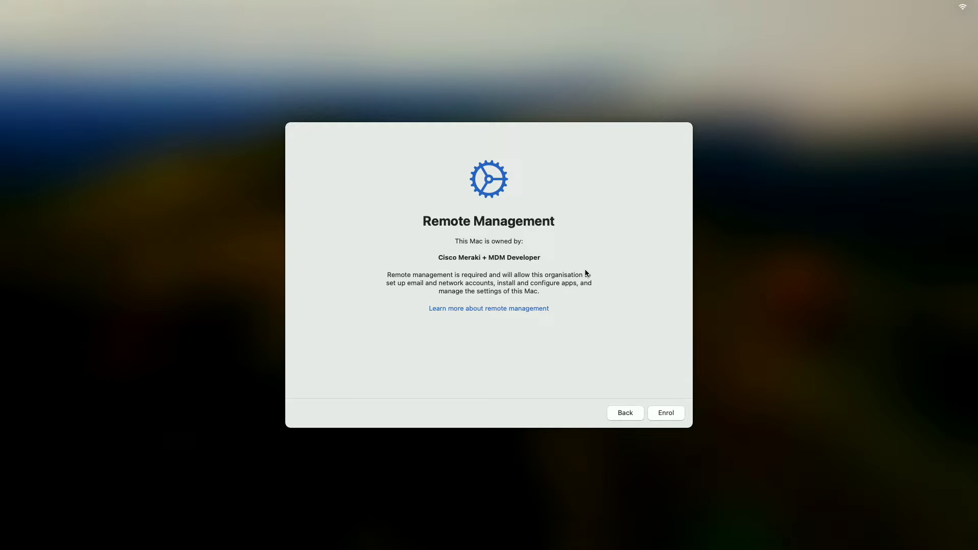
Step: Enrol the Mac in Cisco Meraki remote management and wait for Create a Computer Account
left_click(678, 414)
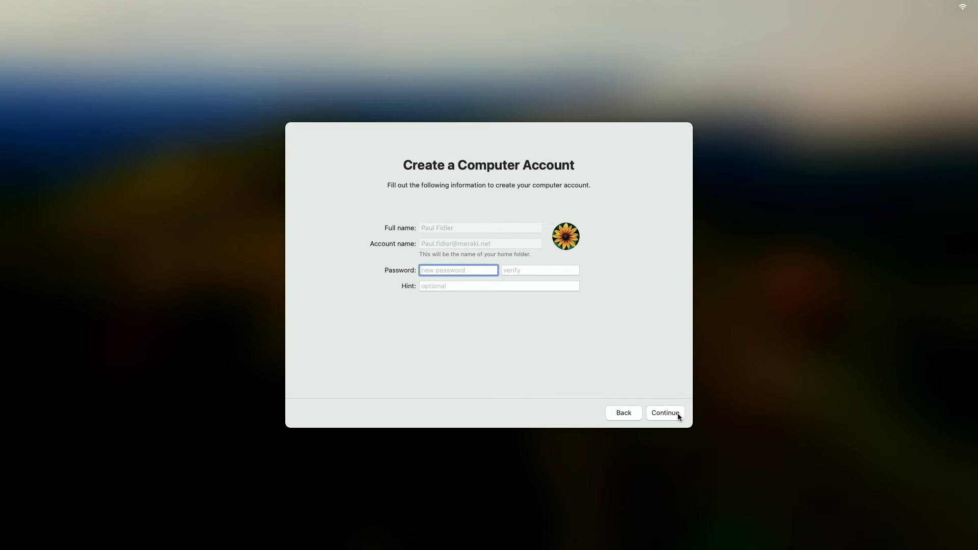
Step: Enter and verify a password for the pre-filled computer account and create it
type("•••••••••")
key("Tab")
type("•••••••")
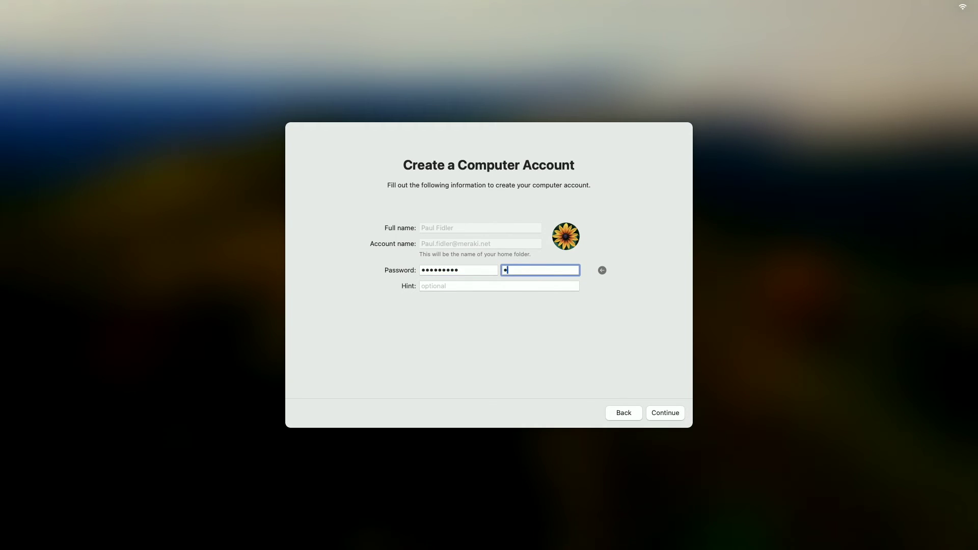
type("••")
left_click(664, 411)
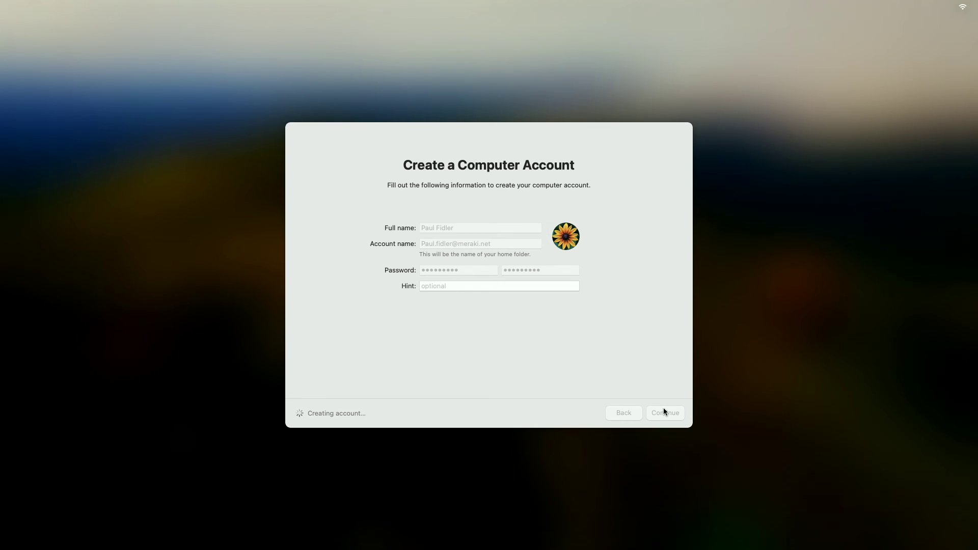
Step: Set the time zone from the current location and keep the Light look to finish setup
left_click(516, 212)
left_click(518, 310)
left_click(666, 415)
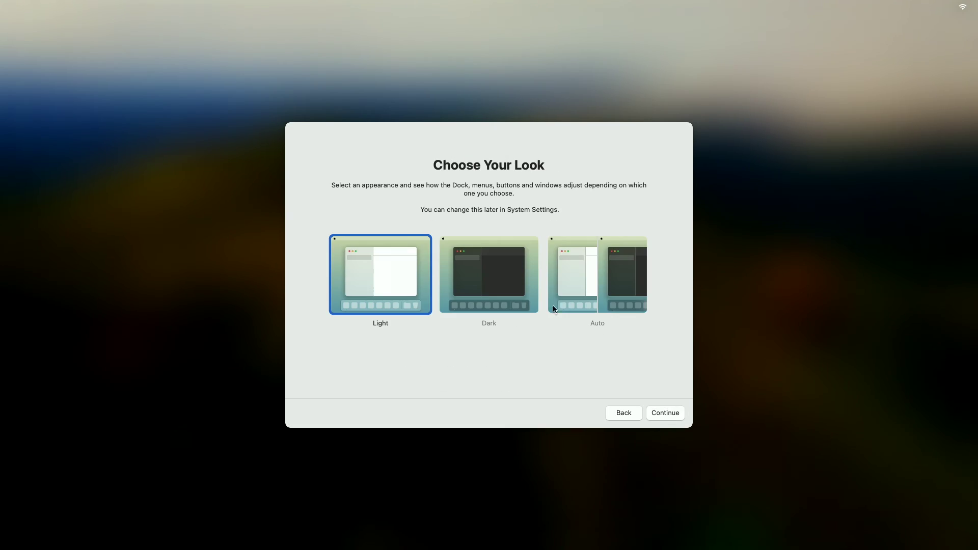
left_click(657, 413)
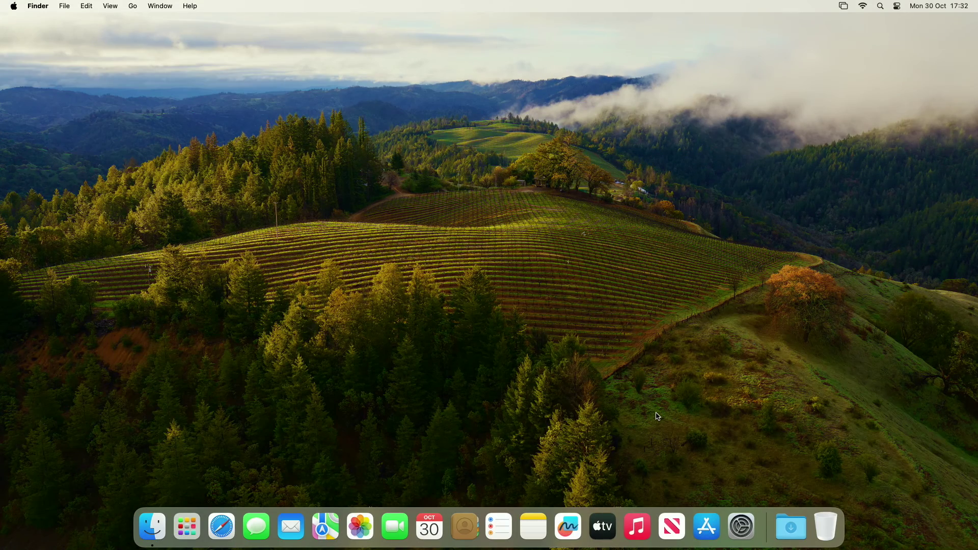
Step: Search System Settings for 'accounts', open Users & Groups, and review the Admin account's details
left_click(740, 522)
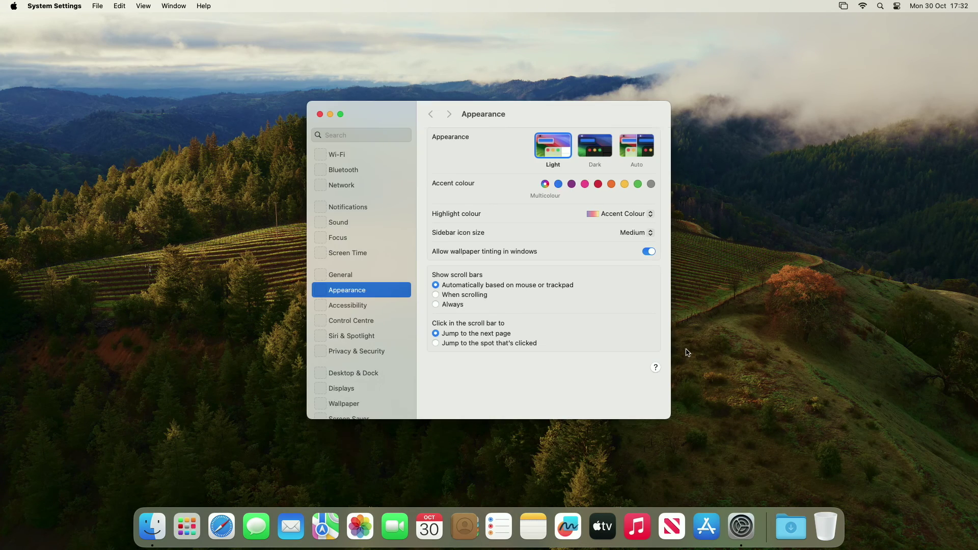
left_click(342, 134)
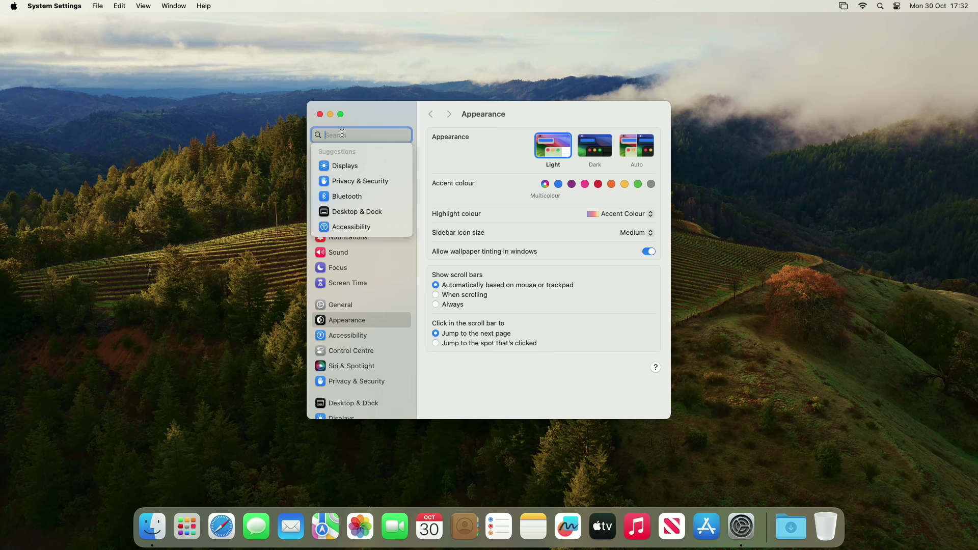
type("accounts")
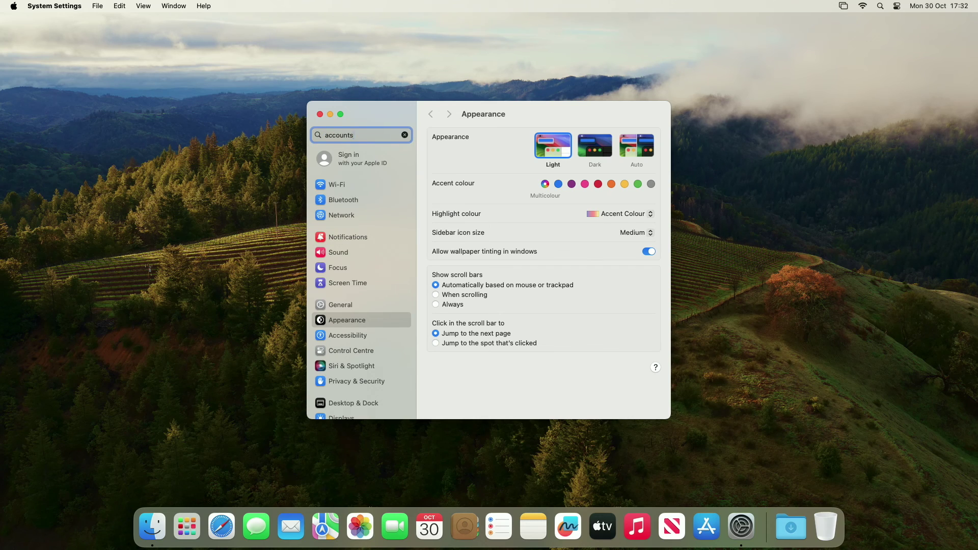
key("Return")
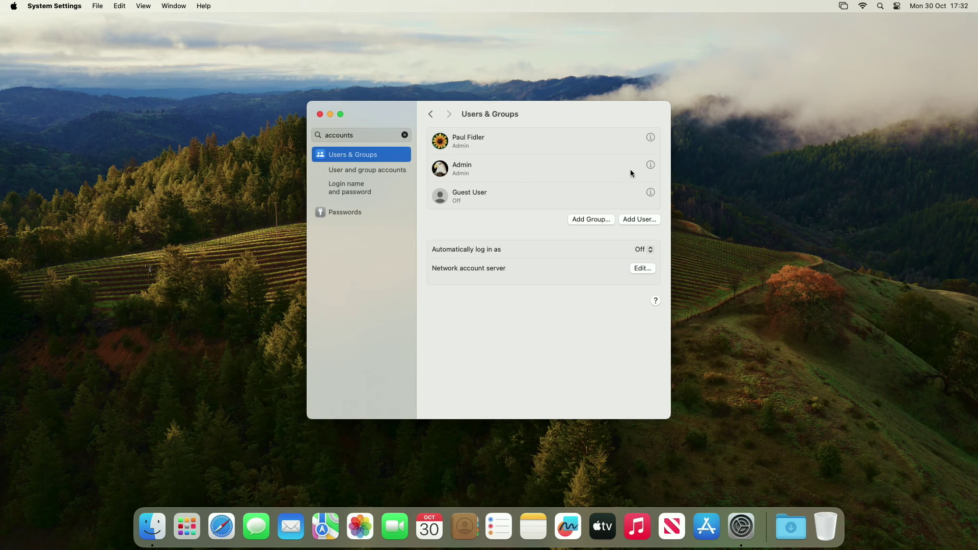
left_click(650, 165)
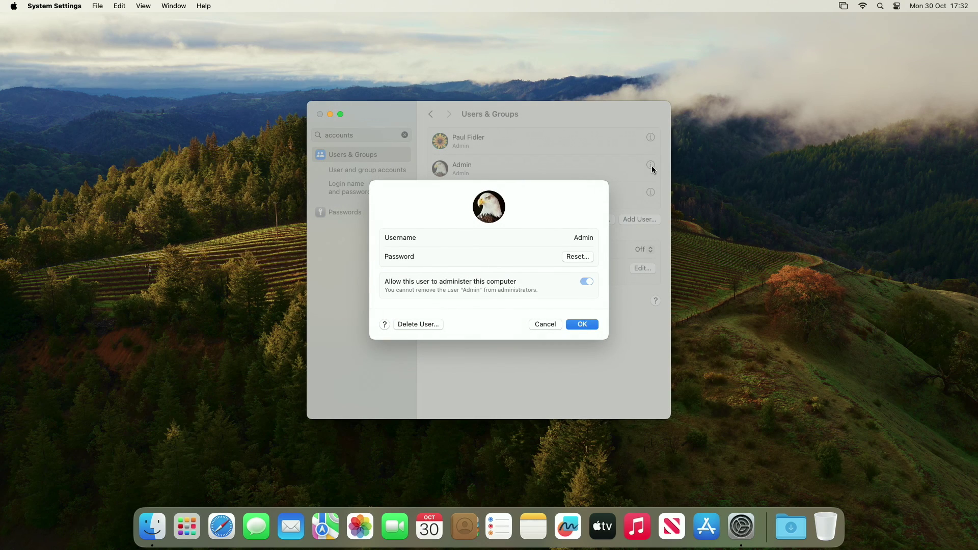
left_click(545, 325)
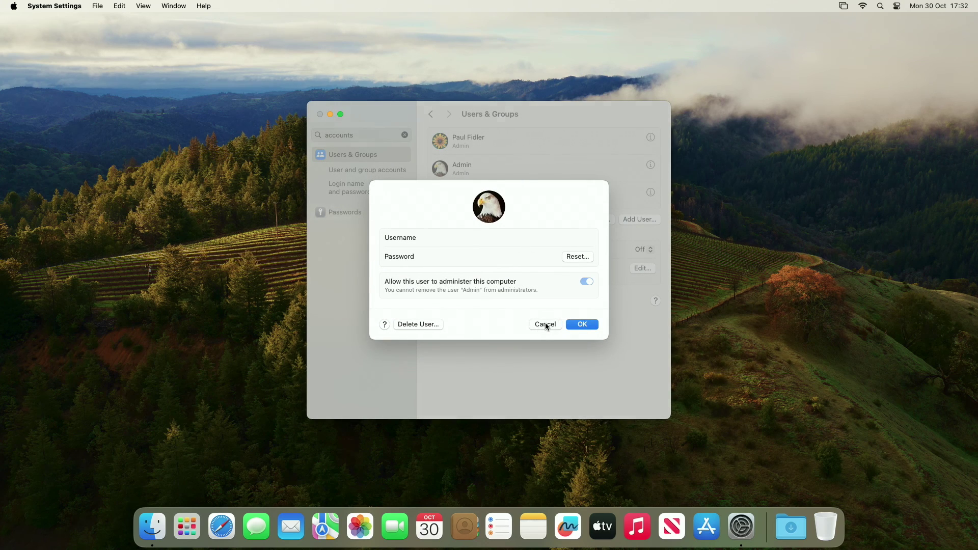